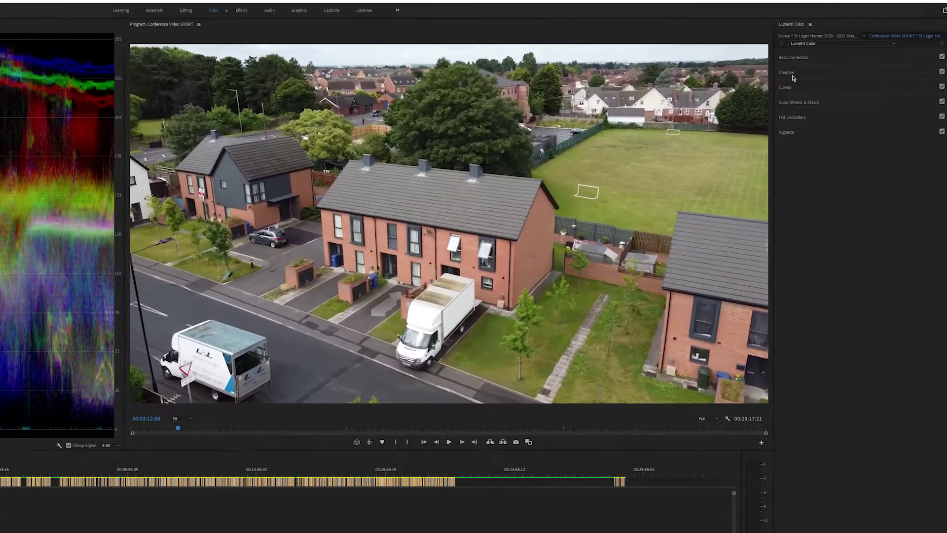
Step: In Lumetri Color, expand Creative and choose Browse... from the Look list
left_click(837, 55)
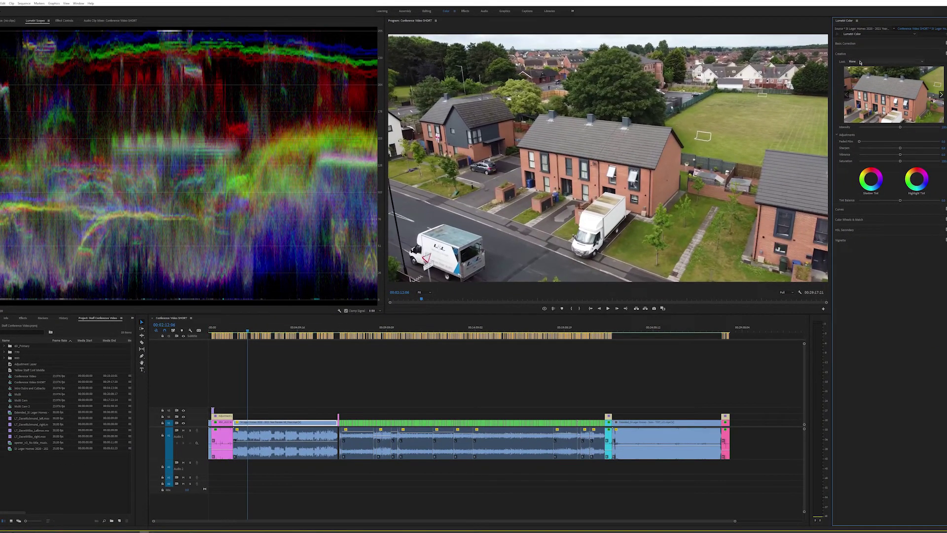
left_click(923, 62)
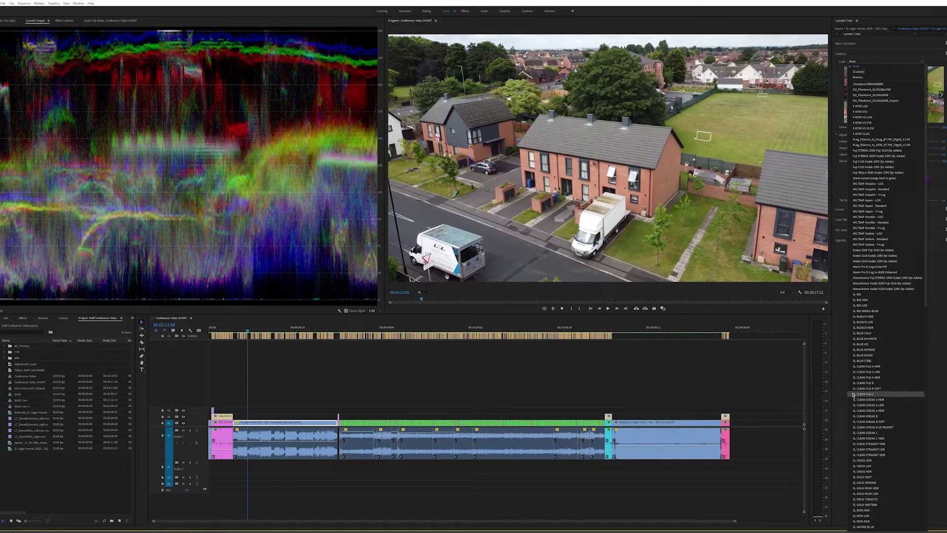
left_click(861, 79)
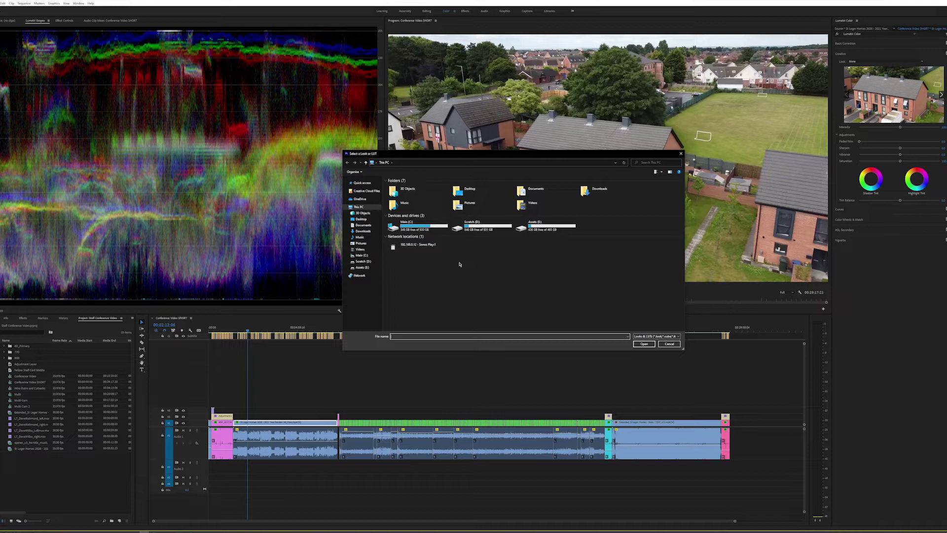
Step: Load a .CUBE file from Assets (E:) > LUTS > LUTS 1 as the creative look
left_click(360, 267)
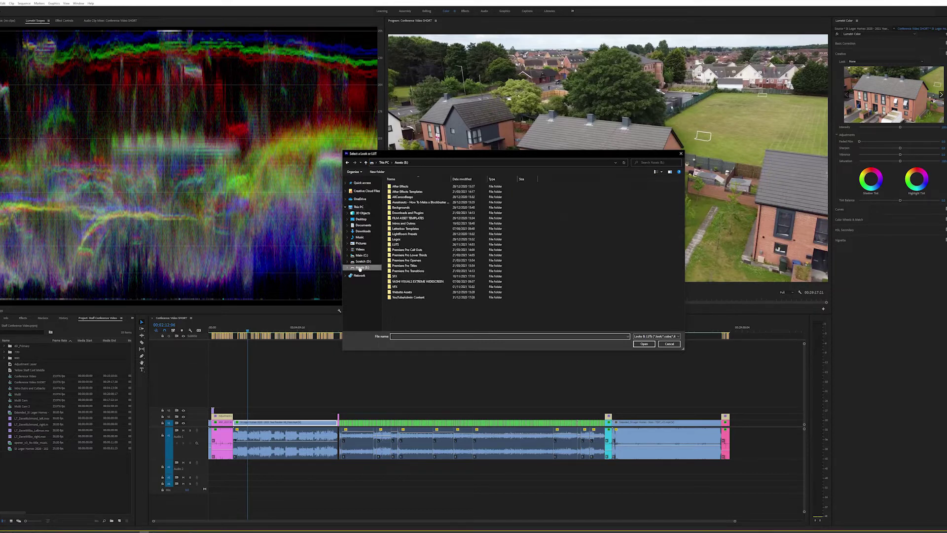
double_click(396, 244)
double_click(403, 208)
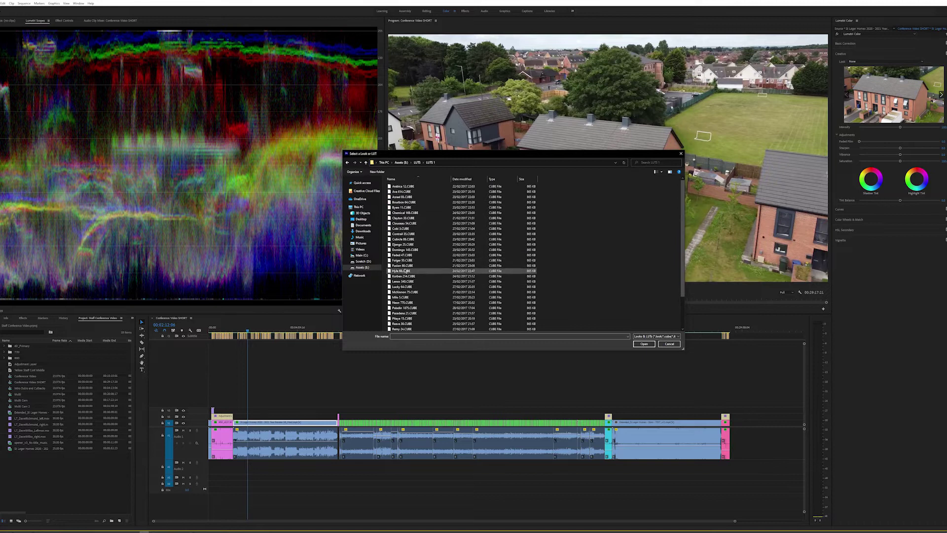
double_click(404, 292)
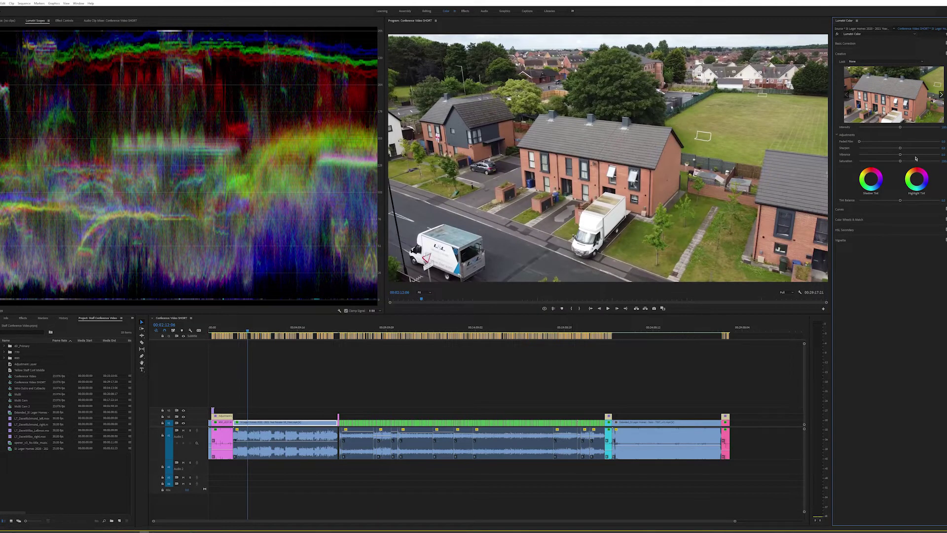
Step: Apply the Monochrome Fuji ETERNA 250D Kodak 2395 look, then lower and raise its Intensity
left_click(882, 61)
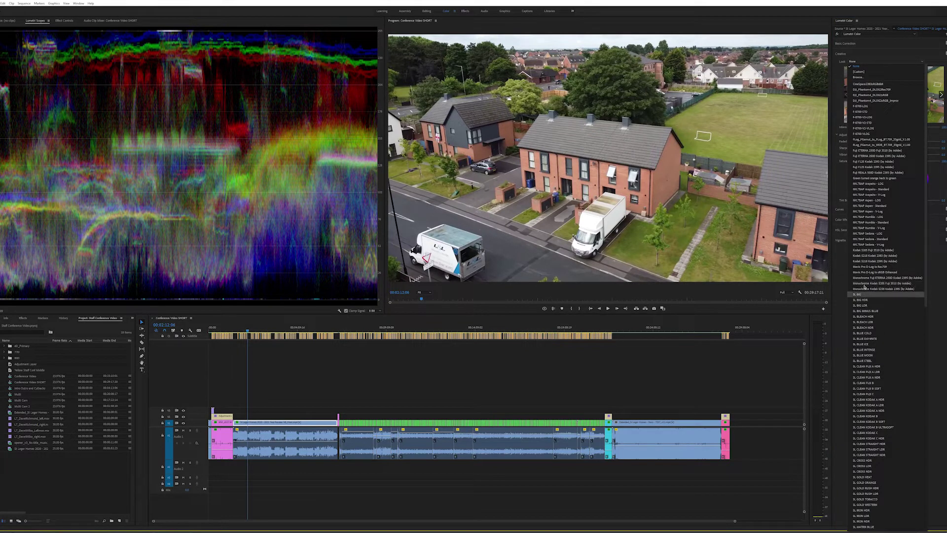
left_click(877, 277)
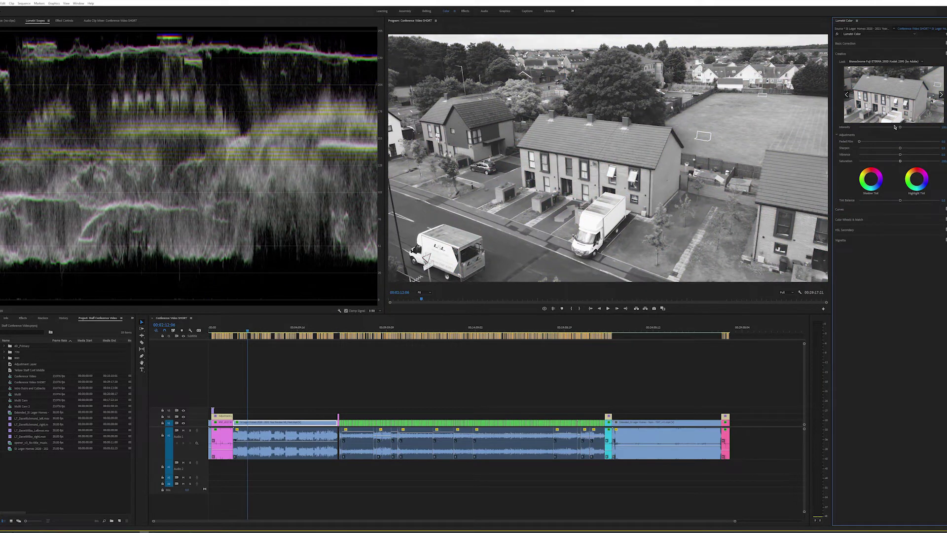
left_click_drag(901, 128, 932, 133)
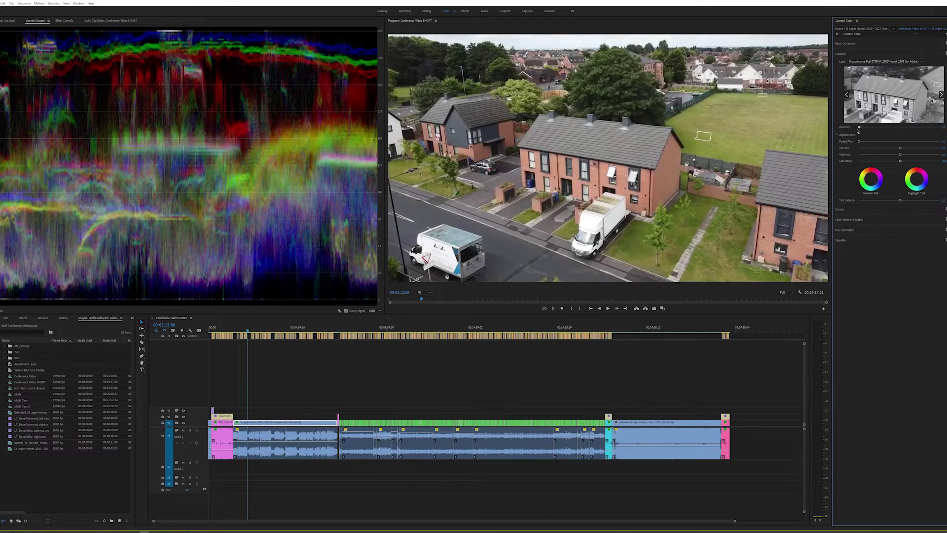
left_click_drag(865, 130, 897, 131)
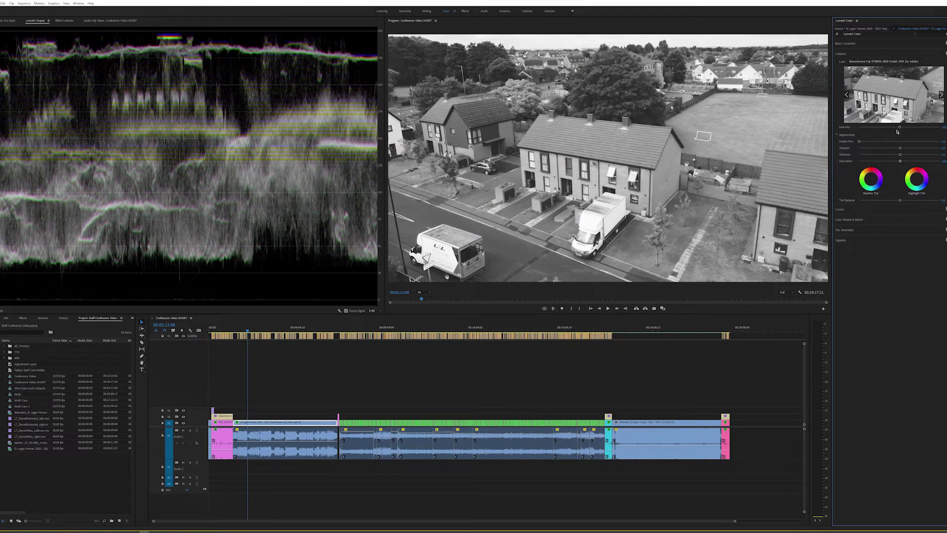
Step: Set the Creative Look back to None
left_click(893, 63)
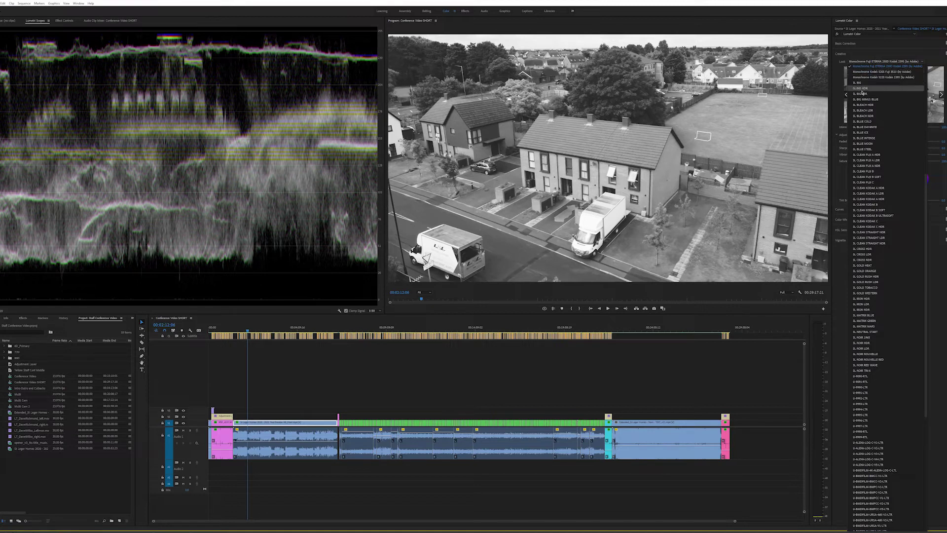
scroll(865, 66, "up", 5)
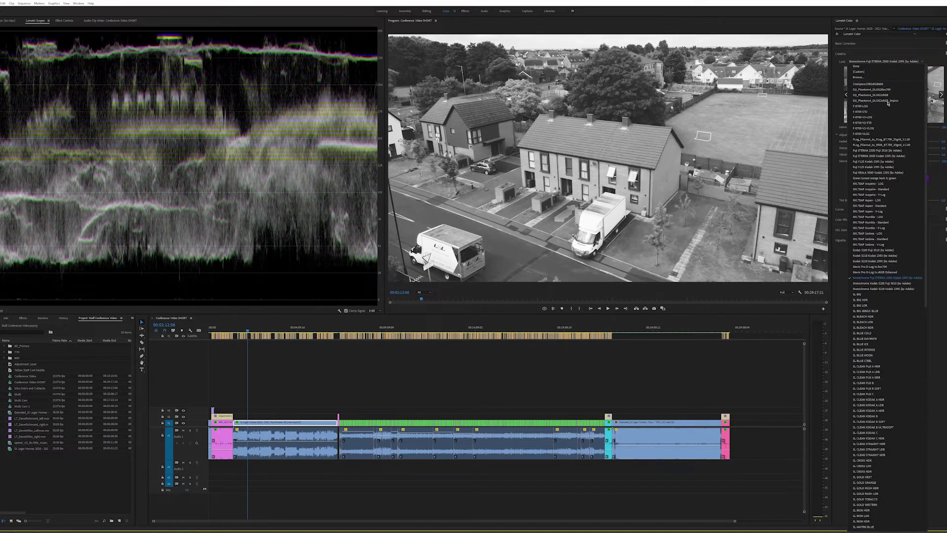
left_click(857, 66)
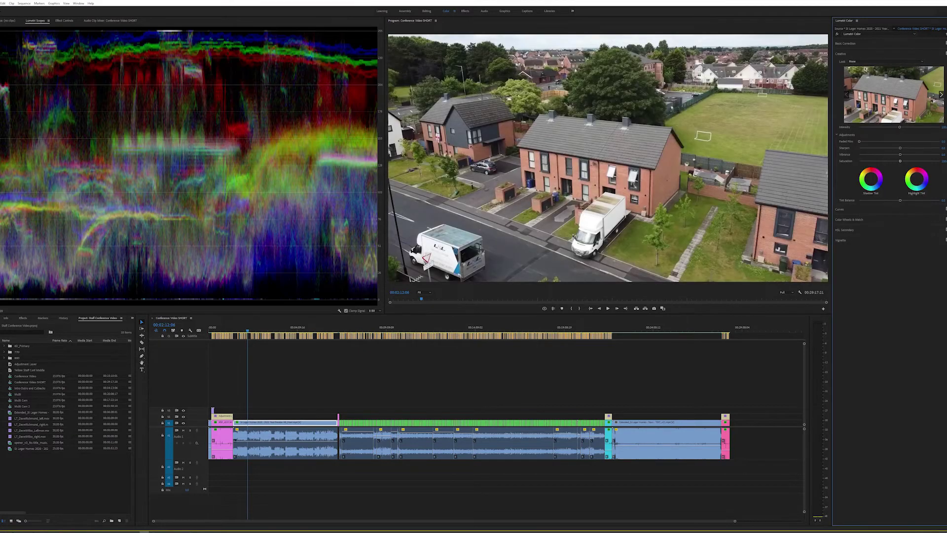
Step: Dismiss the Look list and confirm quitting Premiere Pro
left_click(897, 61)
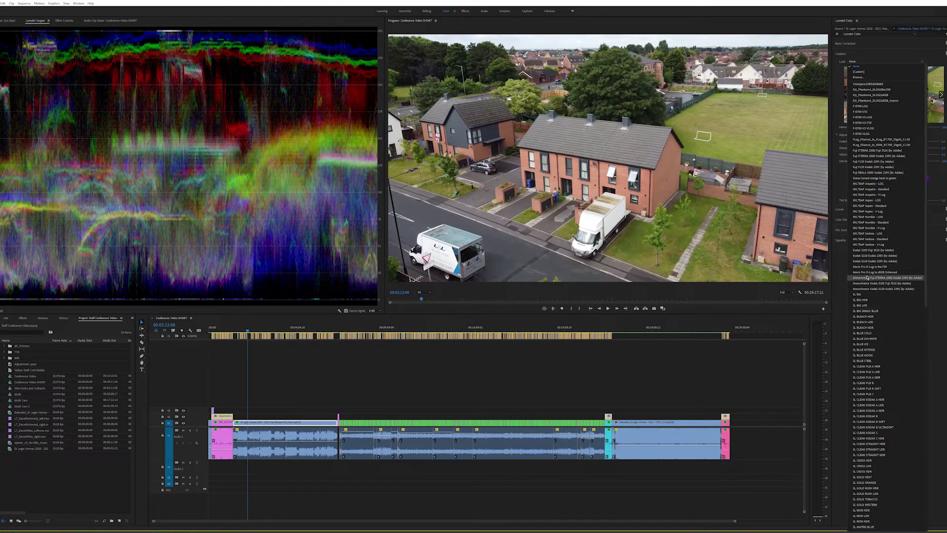
key("Escape")
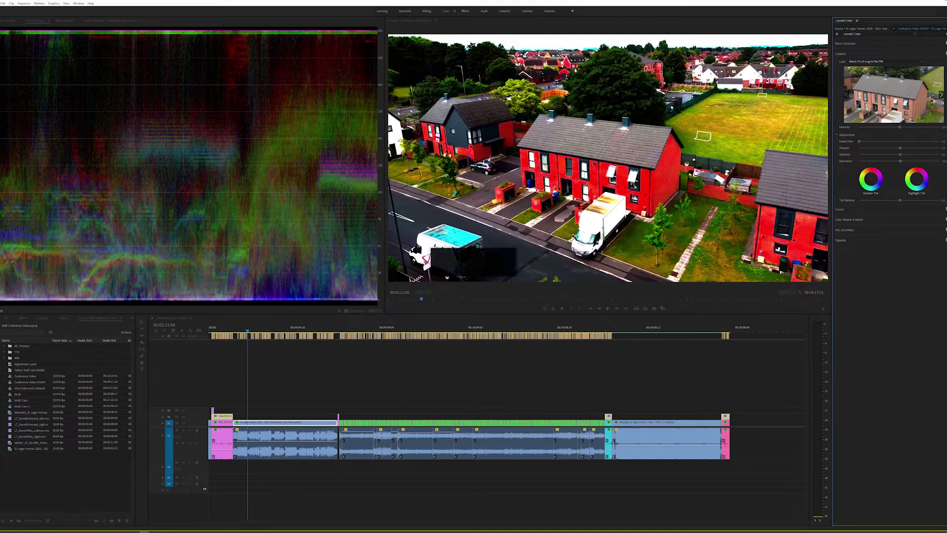
left_click(479, 270)
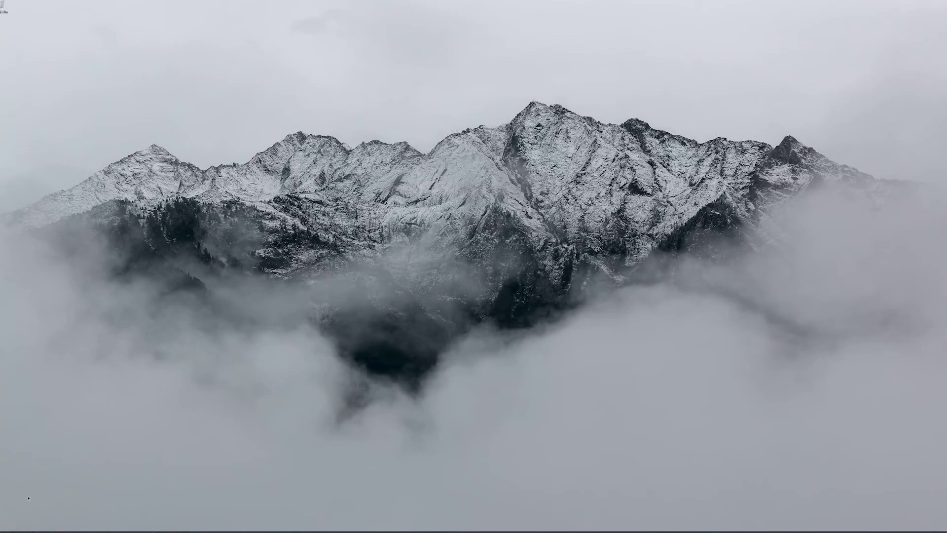
Step: In File Explorer, navigate C: > Program Files > Adobe > Adobe Premiere Pro 2022 > Lumetri > LUTs
key("super+e")
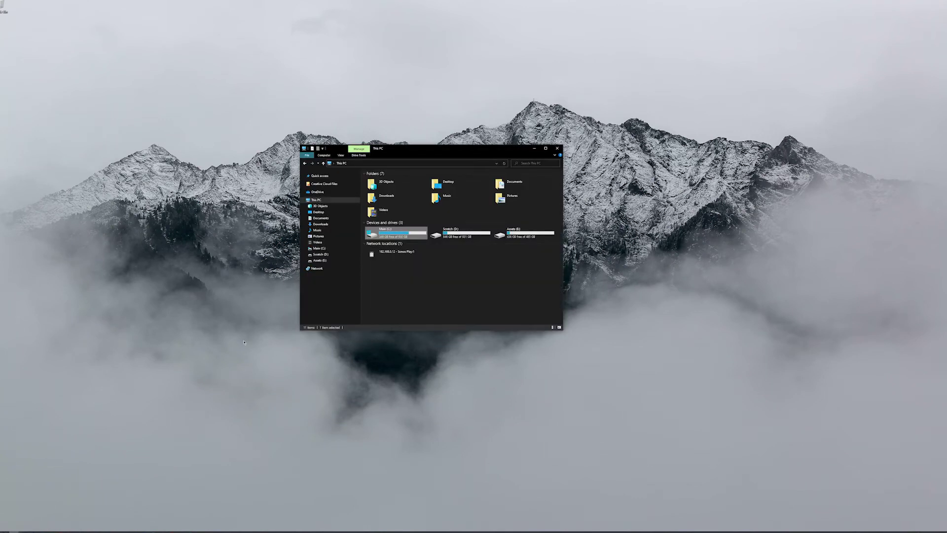
double_click(397, 233)
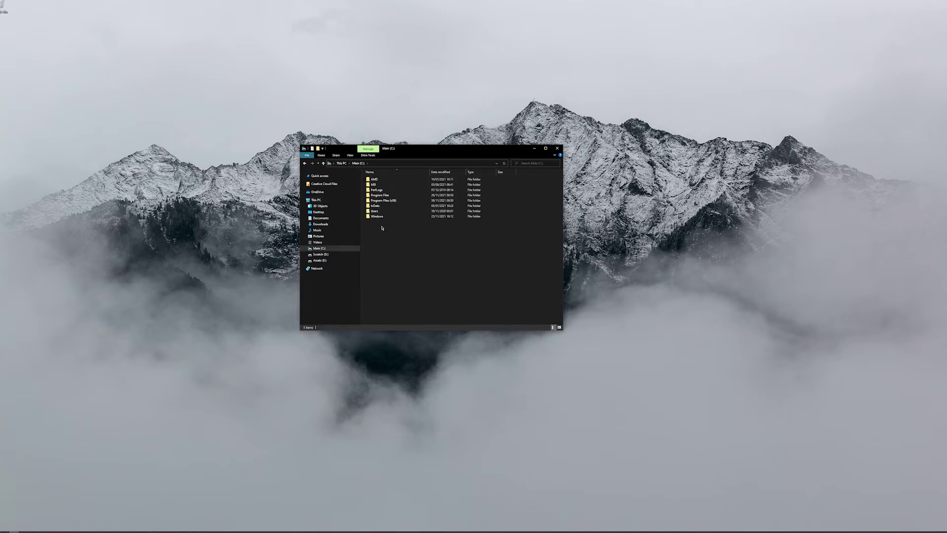
double_click(383, 194)
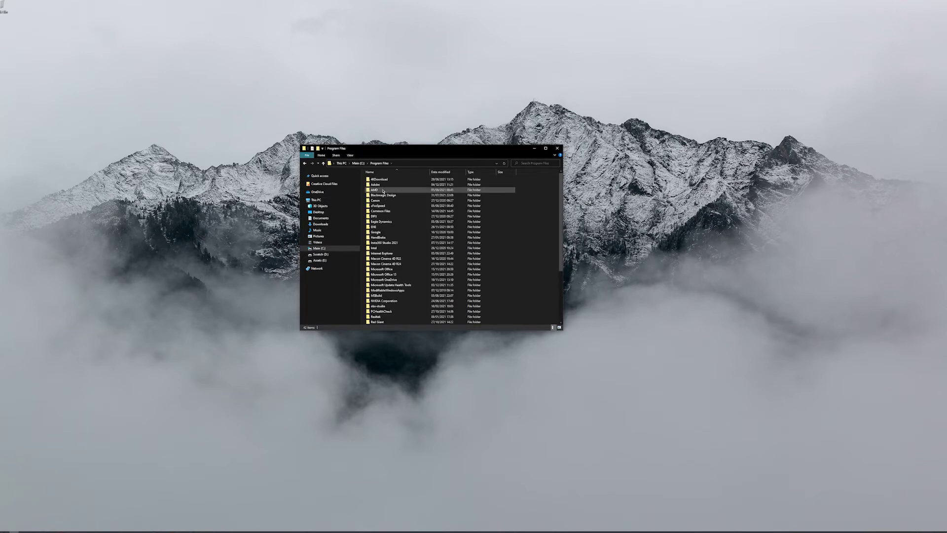
double_click(383, 184)
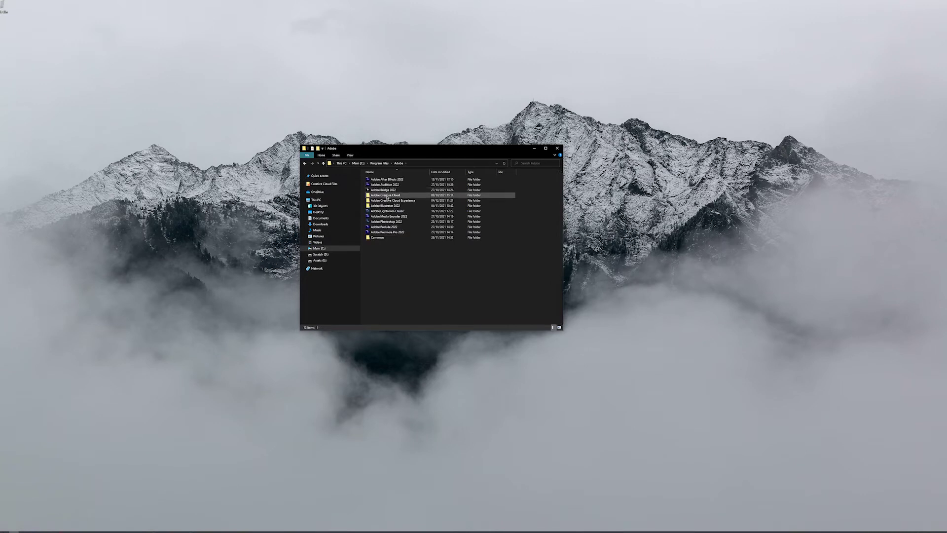
double_click(398, 233)
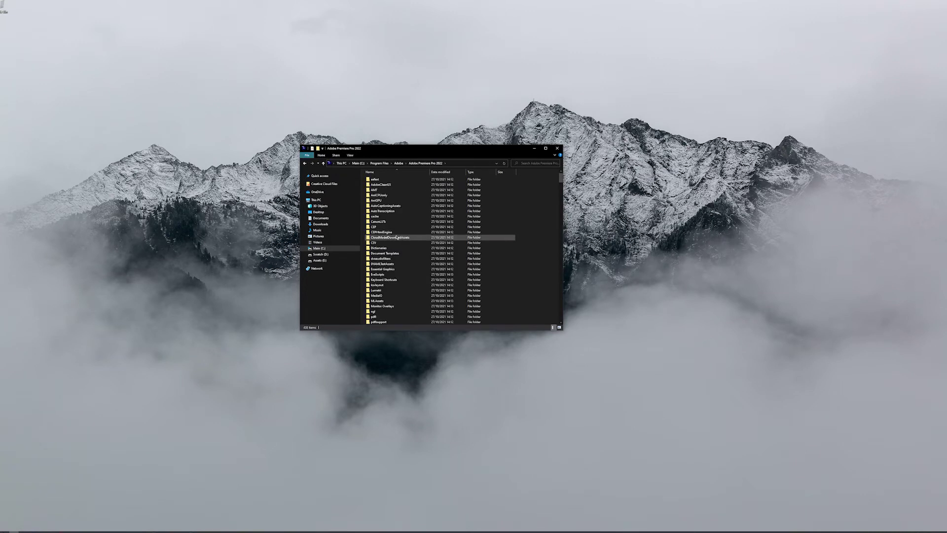
double_click(381, 292)
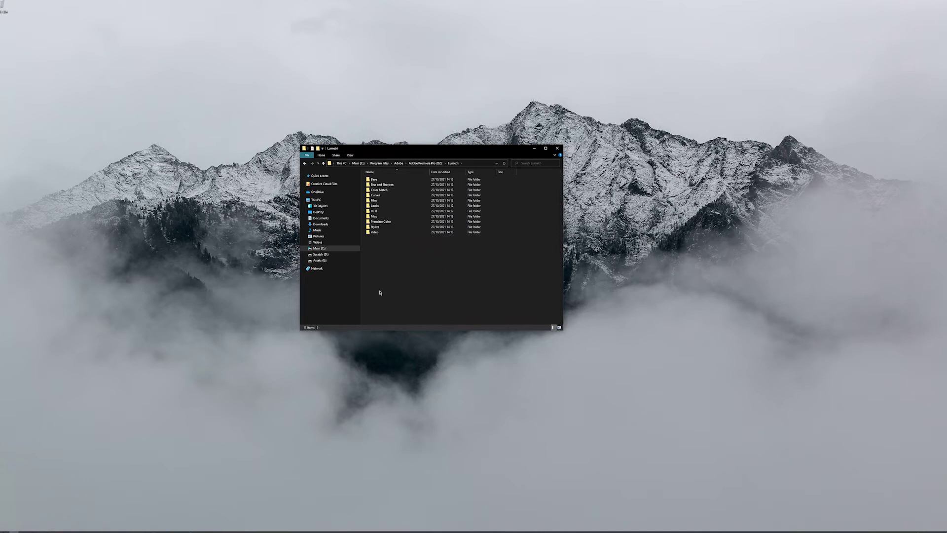
double_click(372, 212)
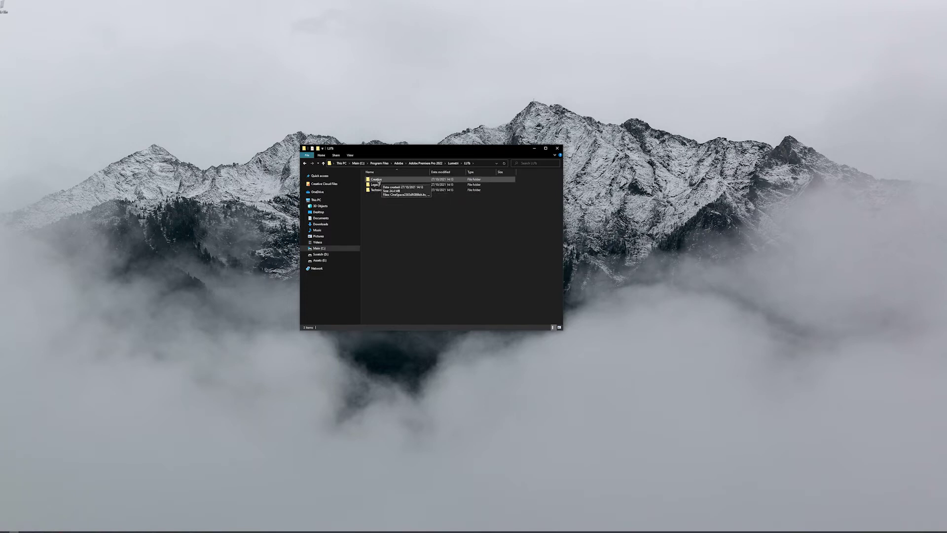
Step: Look through the Technical and Creative LUT folders, ending inside Technical
double_click(380, 190)
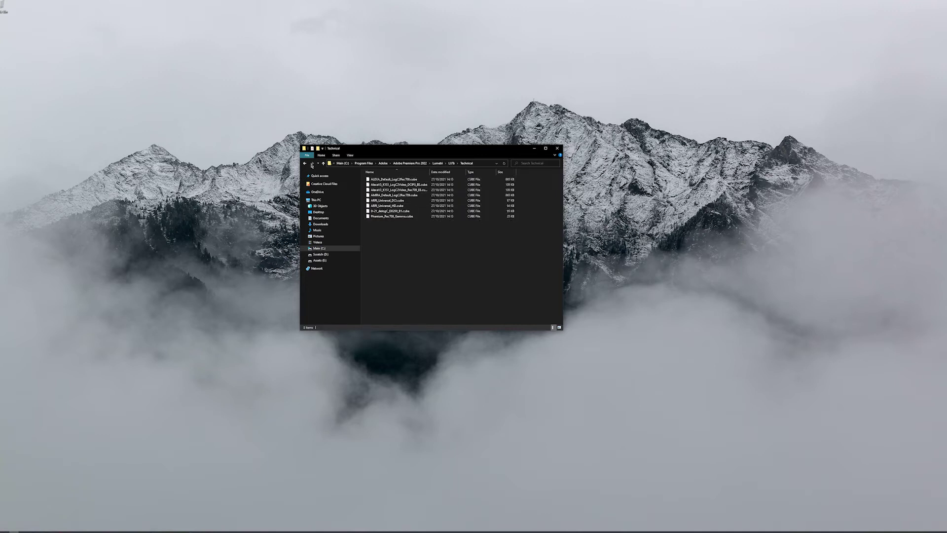
left_click(305, 163)
left_click(377, 180)
double_click(377, 180)
scroll(389, 222, "down", 10)
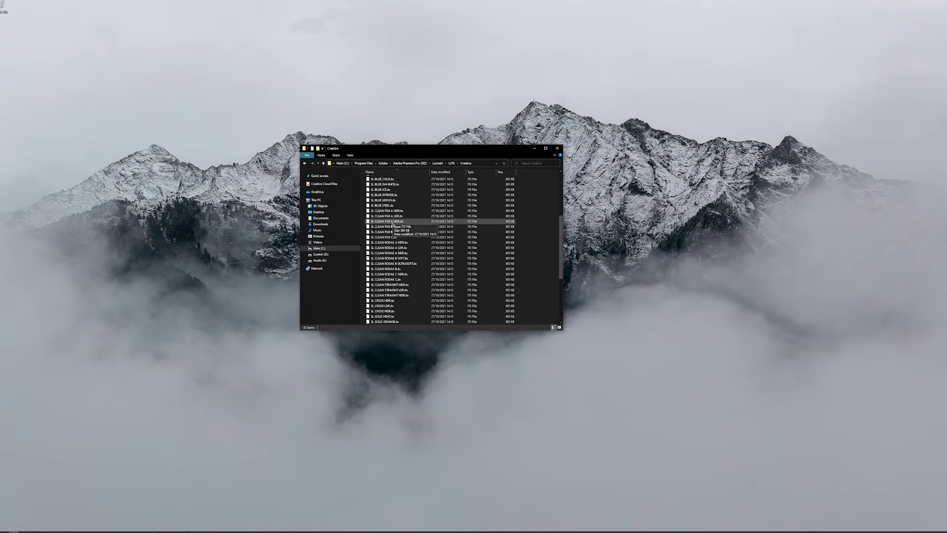
scroll(394, 230, "up", 10)
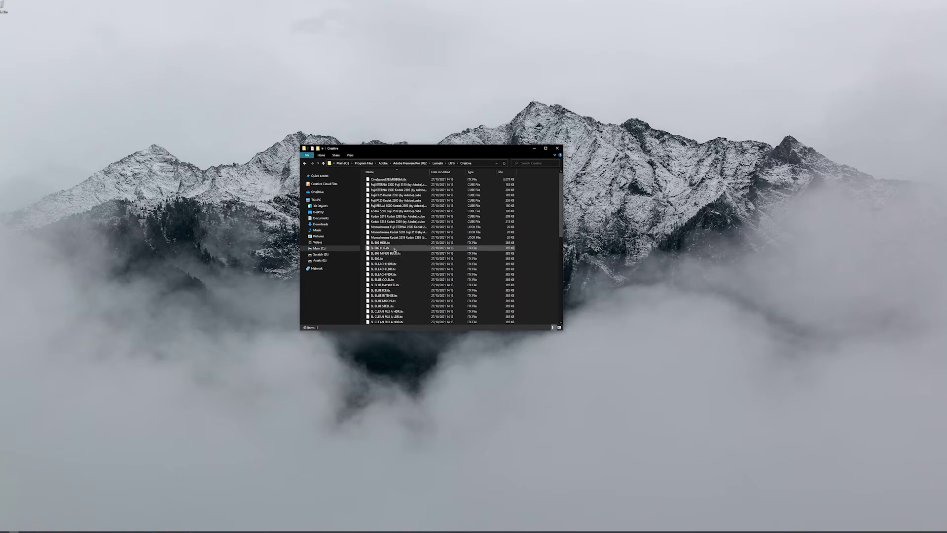
left_click(304, 163)
left_click(385, 191)
double_click(385, 192)
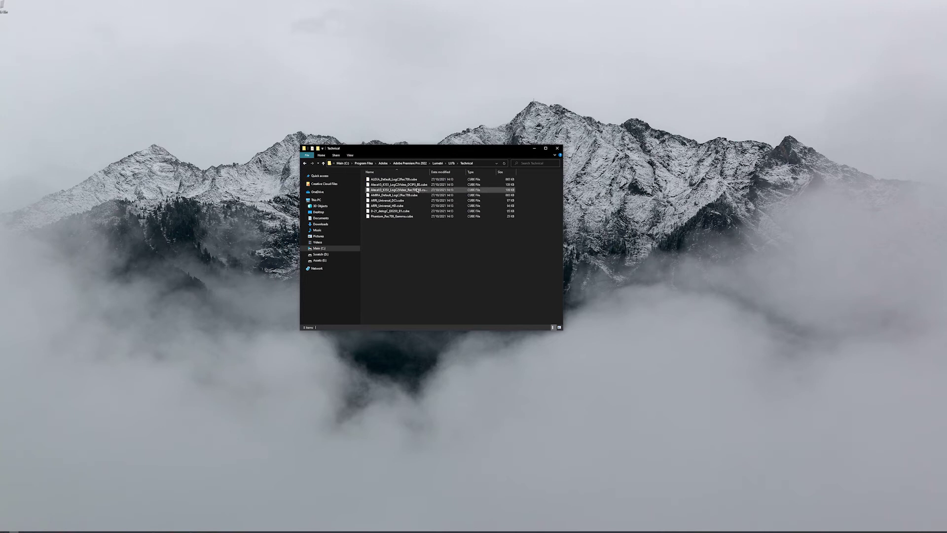
Step: Widen the Name column so the Technical folder's full .cube file names are readable
left_click_drag(429, 172, 463, 173)
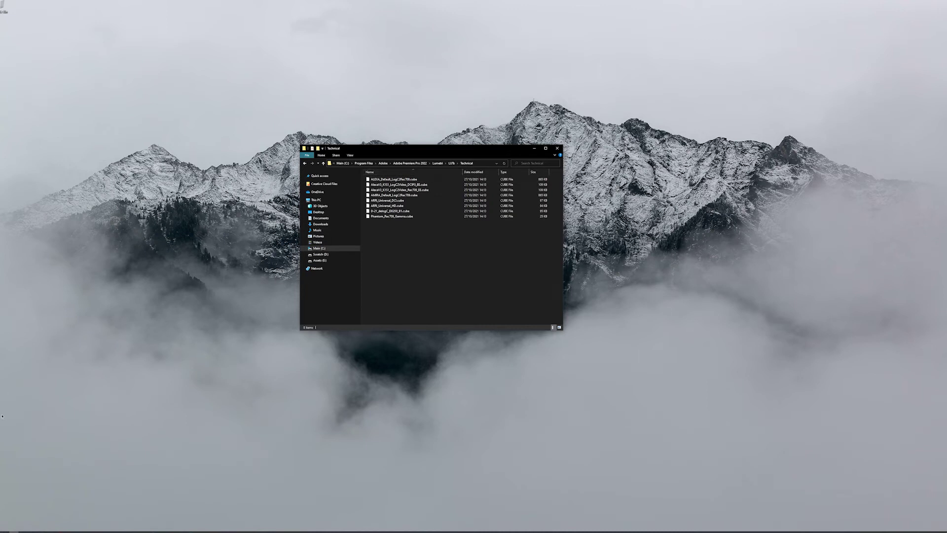
key("super+e")
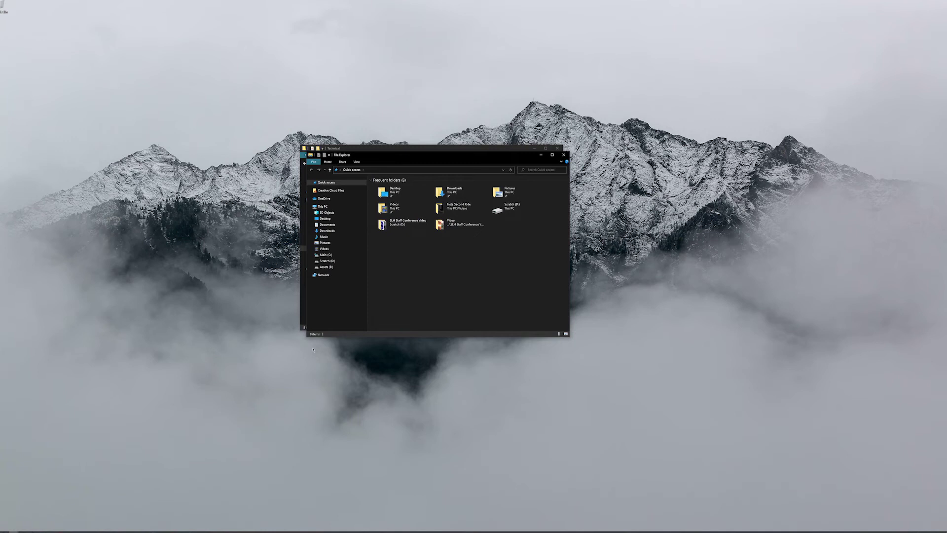
Step: Open Assets (E:) > LUTS > 35 Free LUTs in a second window beside Technical
left_click(326, 267)
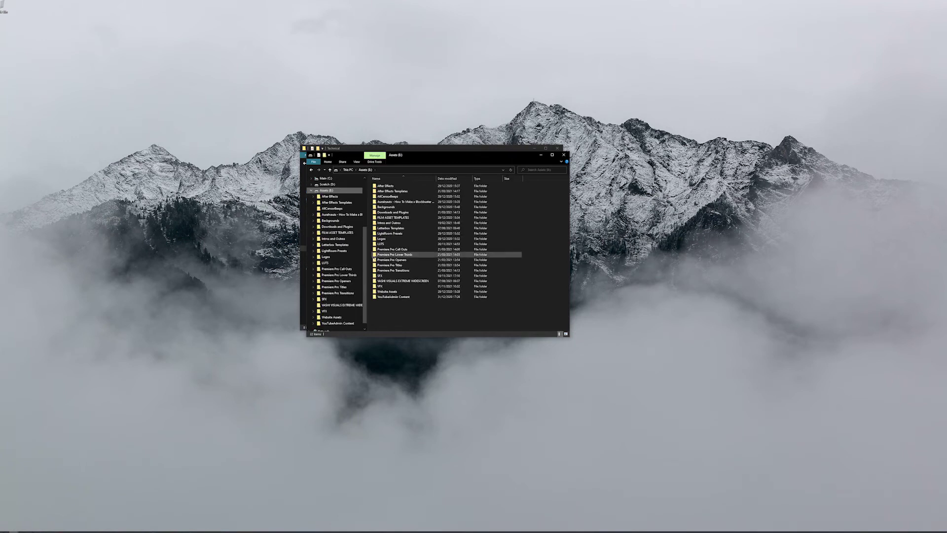
double_click(404, 244)
left_click(393, 192)
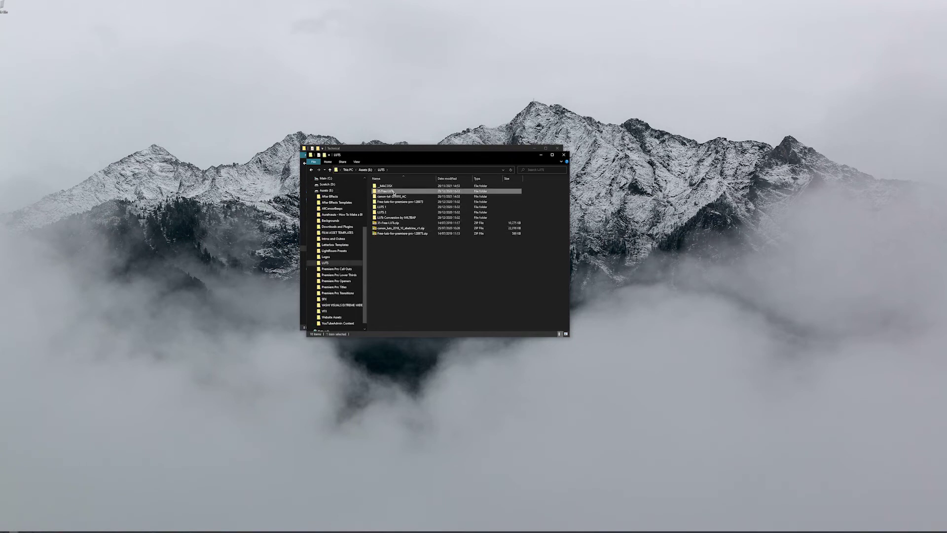
double_click(393, 192)
left_click_drag(393, 192, 617, 196)
Step: Select and copy the LUT files from Ava 614.CUBE through Faded 47.CUBE
left_click(608, 201)
left_click(599, 264, "shift")
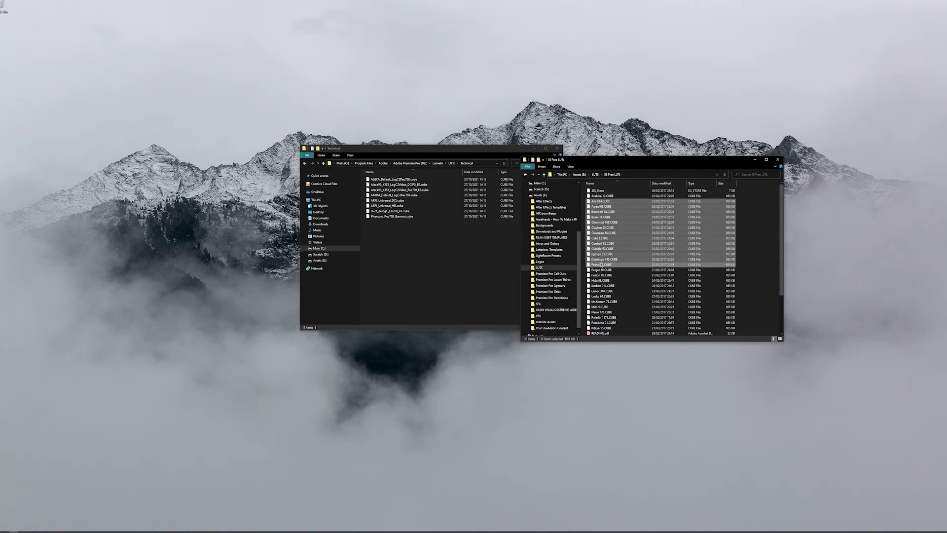
right_click(600, 264)
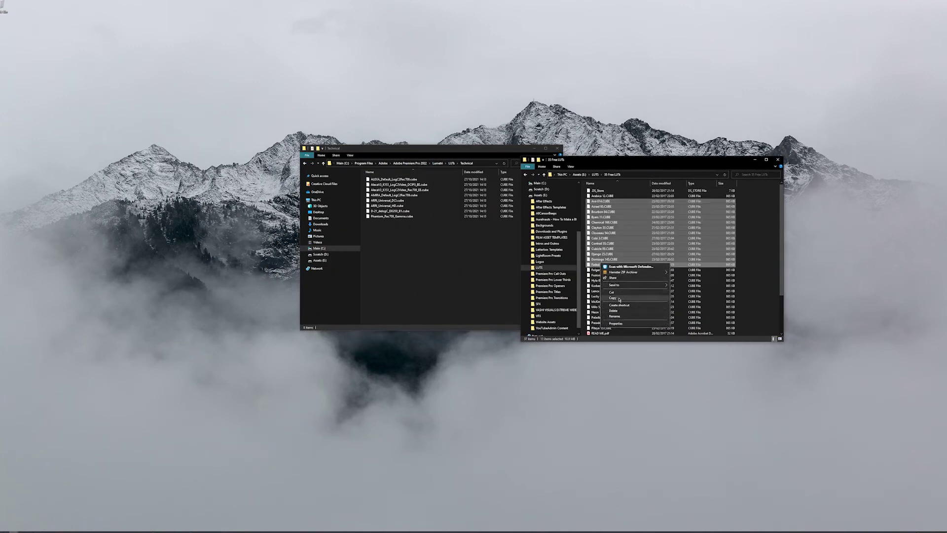
key("Escape")
Step: Bring up the Technical folder's context menu, then close the Technical window
left_click(436, 254)
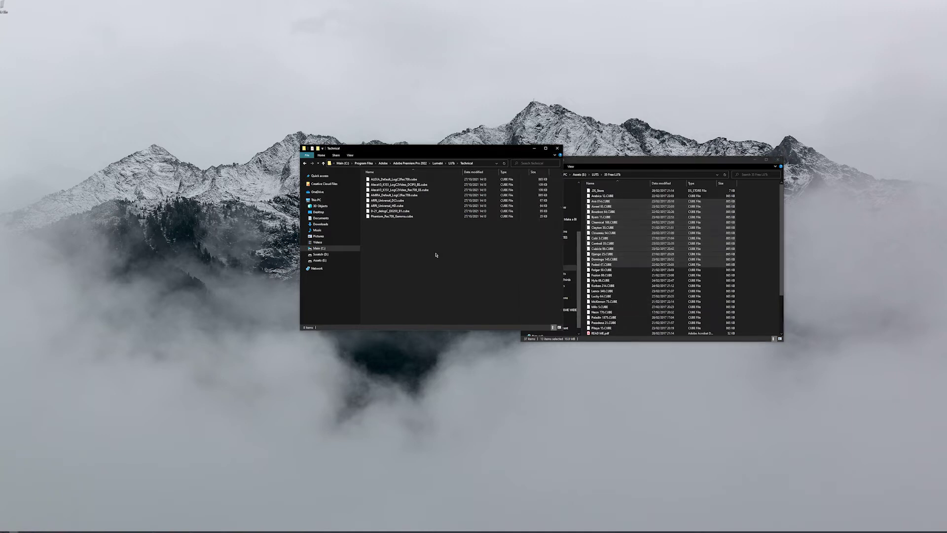
right_click(377, 241)
left_click(414, 276)
left_click(558, 148)
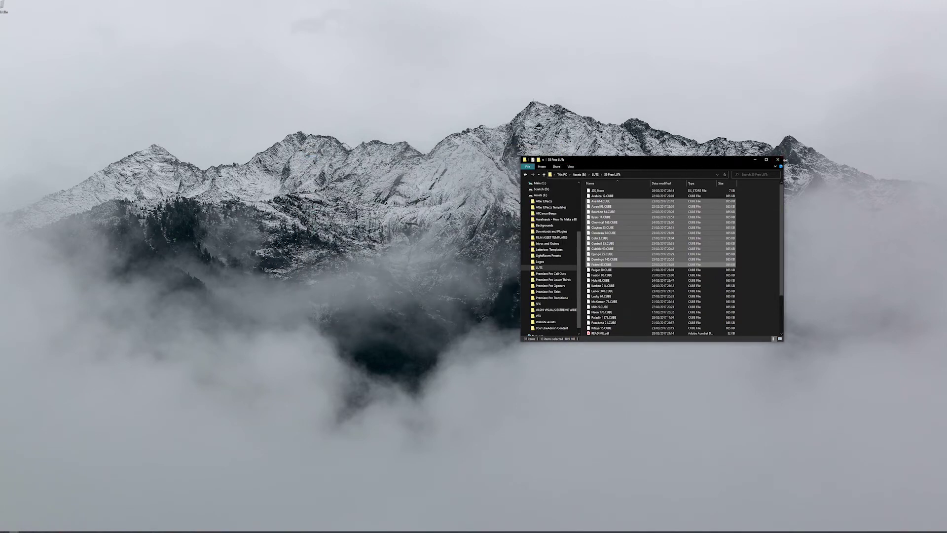